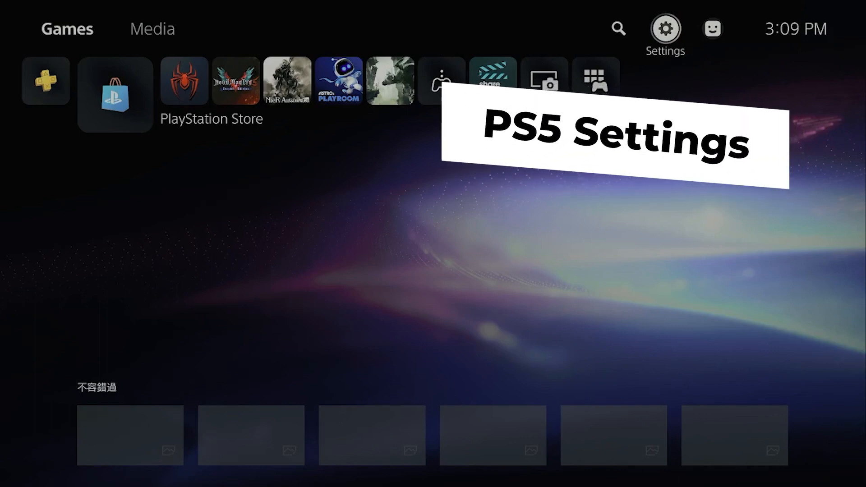
Navigate into the Screen and Video settings from the PS5 home screen.
{"action": "key", "text": "Return"}
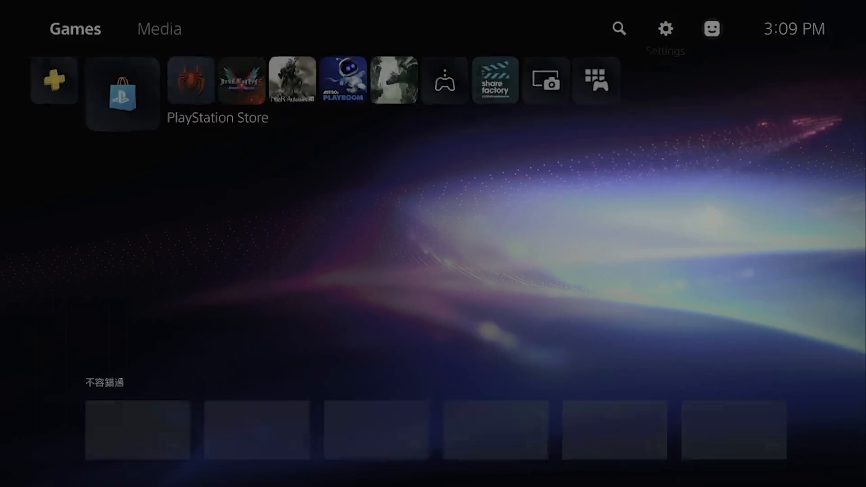
{"action": "key", "text": "Down"}
{"action": "key", "text": "Down"}
{"action": "key", "text": "Down"}
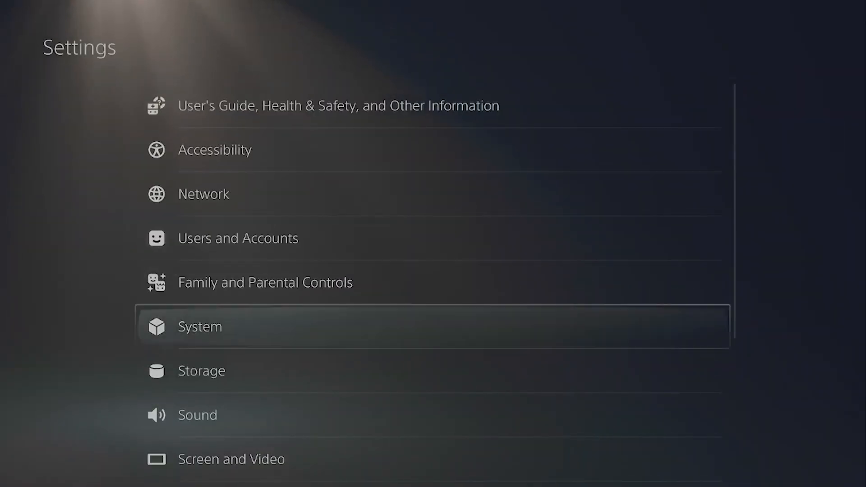
{"action": "key", "text": "Down"}
{"action": "key", "text": "Down"}
{"action": "key", "text": "Down"}
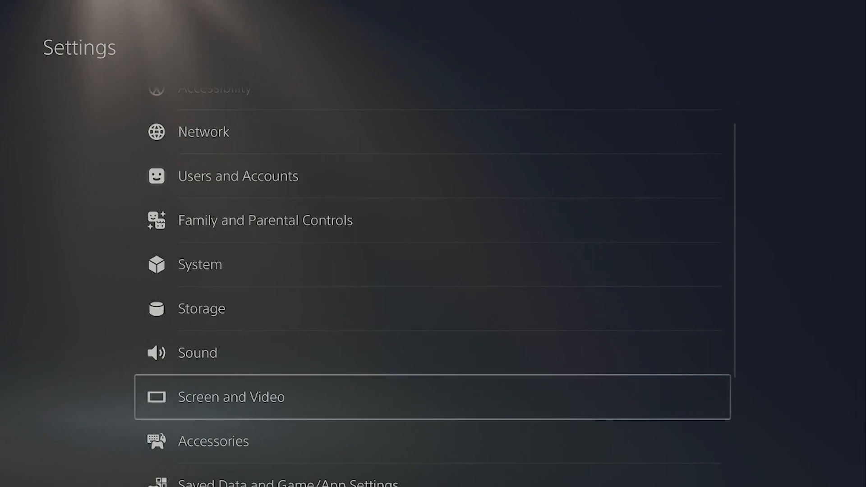
{"action": "key", "text": "Return"}
Change the Video Output VRR setting from Off to Automatic.
{"action": "key", "text": "Down"}
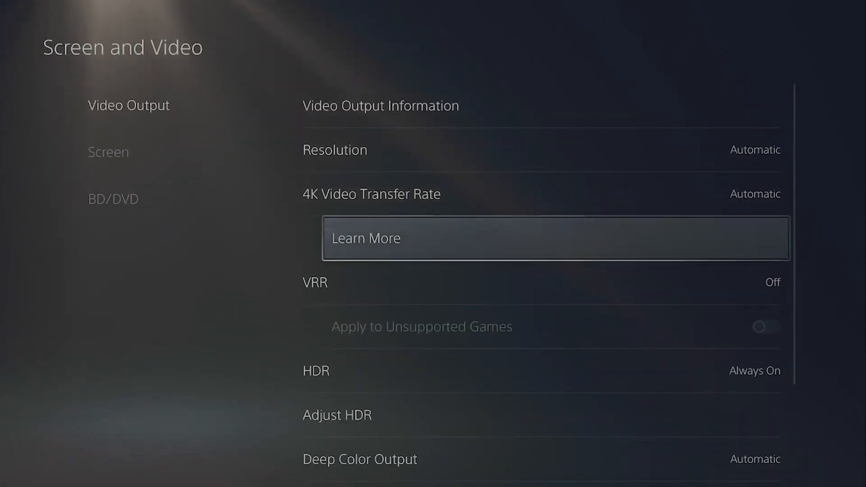
{"action": "key", "text": "Down"}
{"action": "key", "text": "Return"}
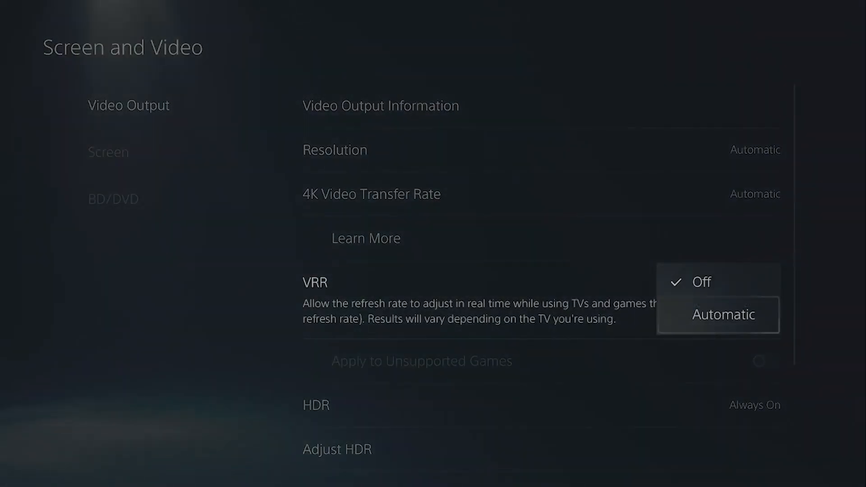
{"action": "key", "text": "Return"}
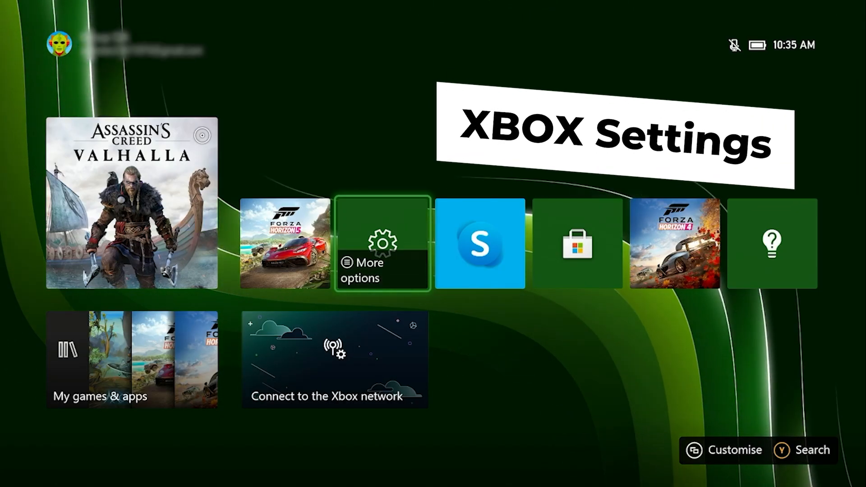
Navigate into TV & display options and reach the Video modes page.
{"action": "key", "text": "Return"}
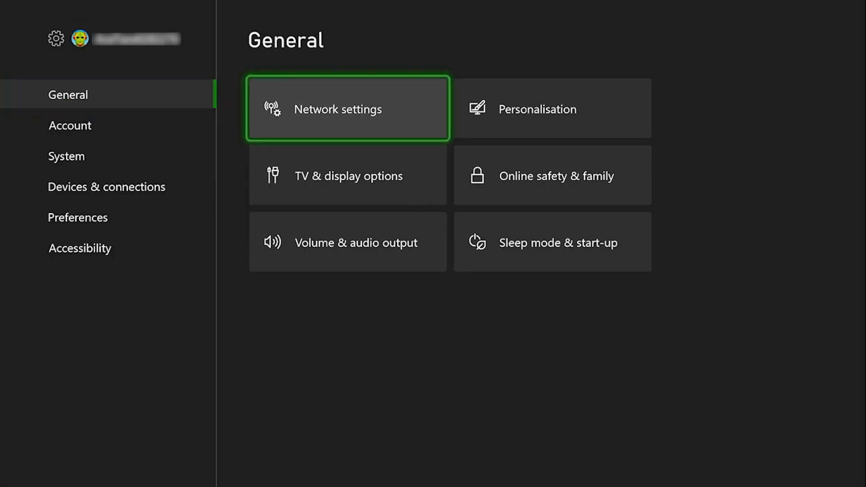
{"action": "key", "text": "Down"}
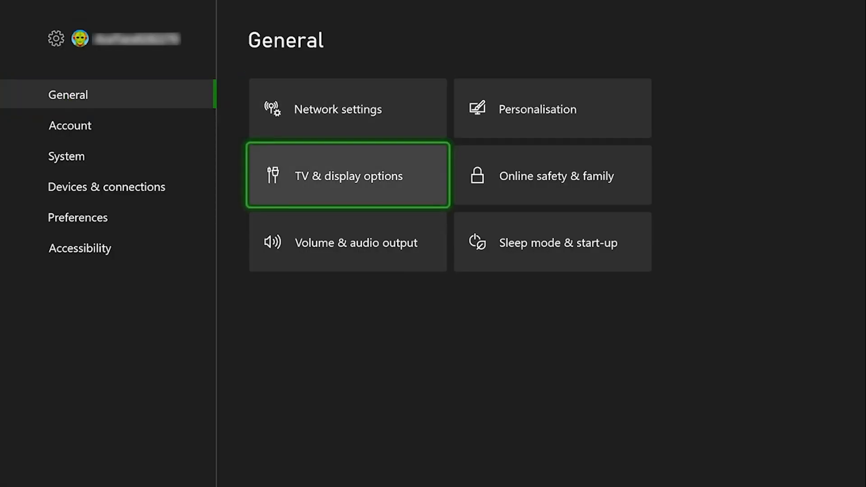
{"action": "key", "text": "Return"}
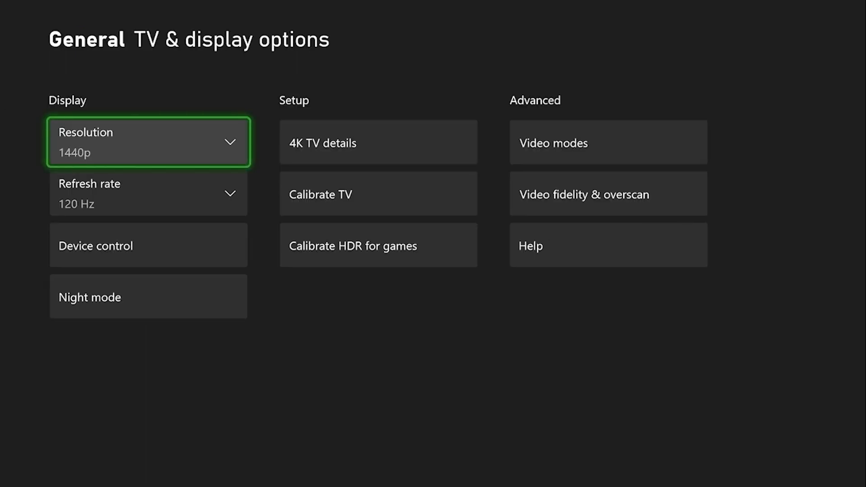
{"action": "key", "text": "Right"}
{"action": "key", "text": "Right"}
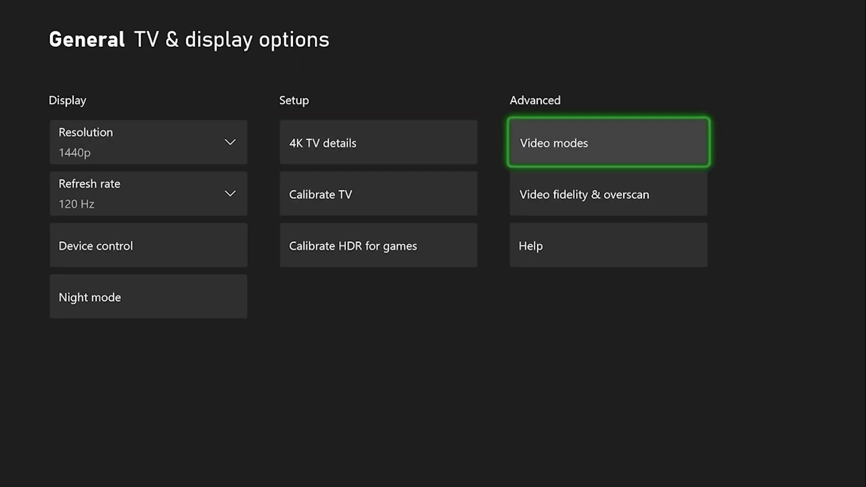
{"action": "key", "text": "Return"}
Check Allow variable refresh rate and confirm YES to keep the new setting.
{"action": "key", "text": "Down"}
{"action": "key", "text": "Return"}
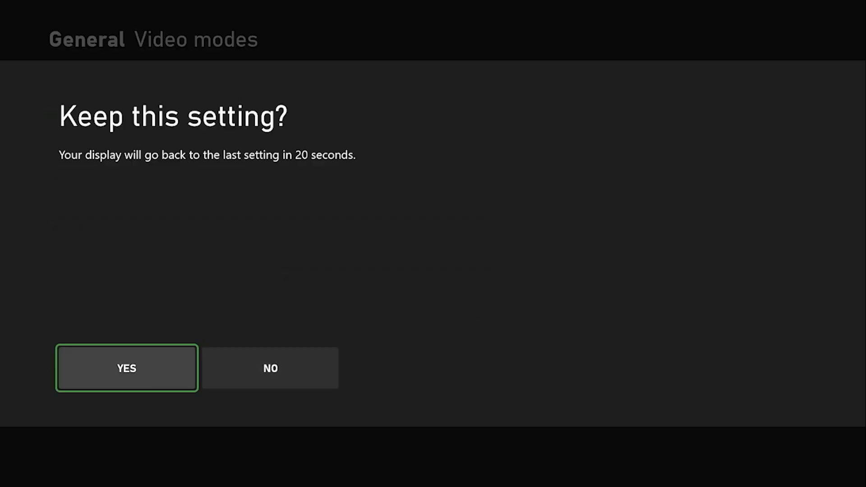
{"action": "key", "text": "Return"}
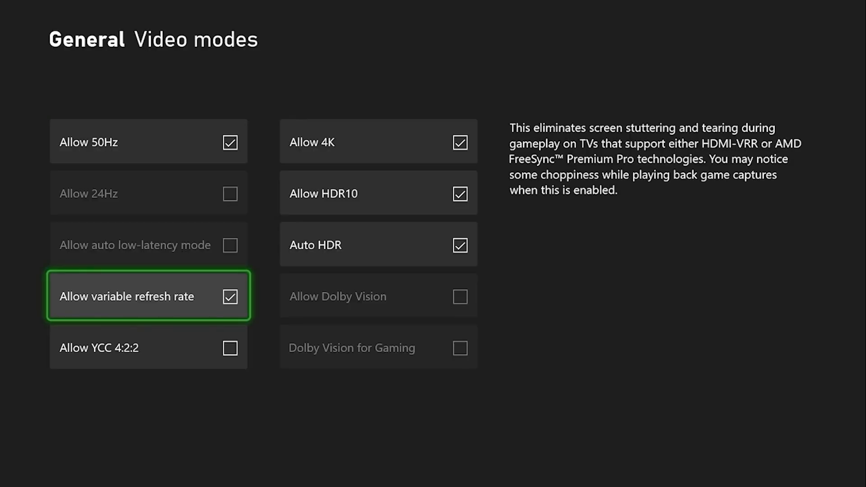